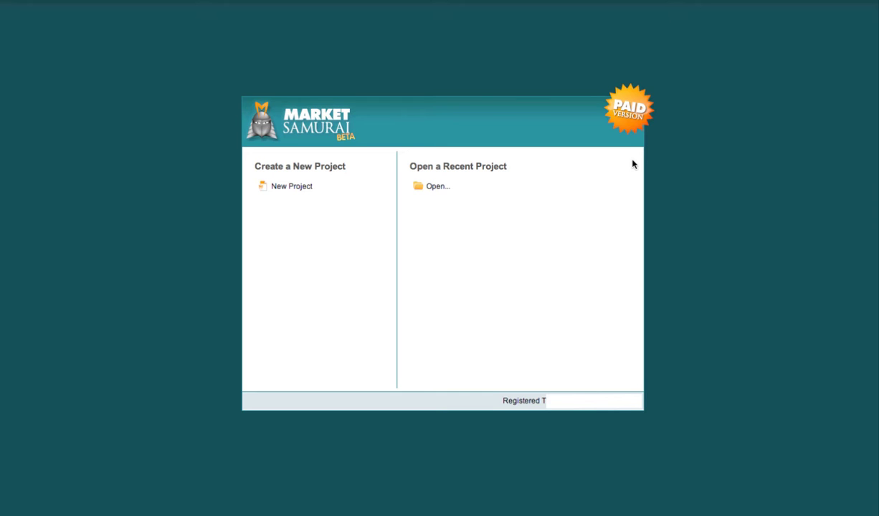
Create a new project with the keyword and title "running shoes", targeting English in the United States
left_click(299, 189)
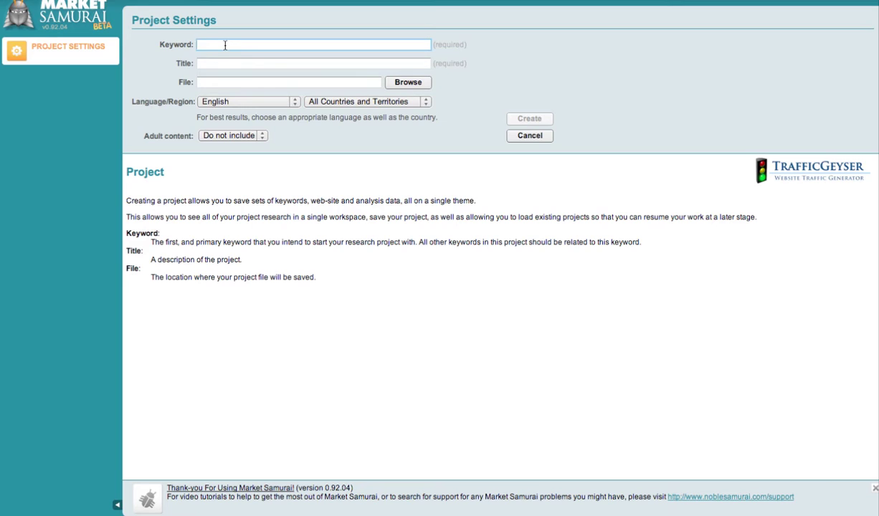
type("running shoes")
key("Tab")
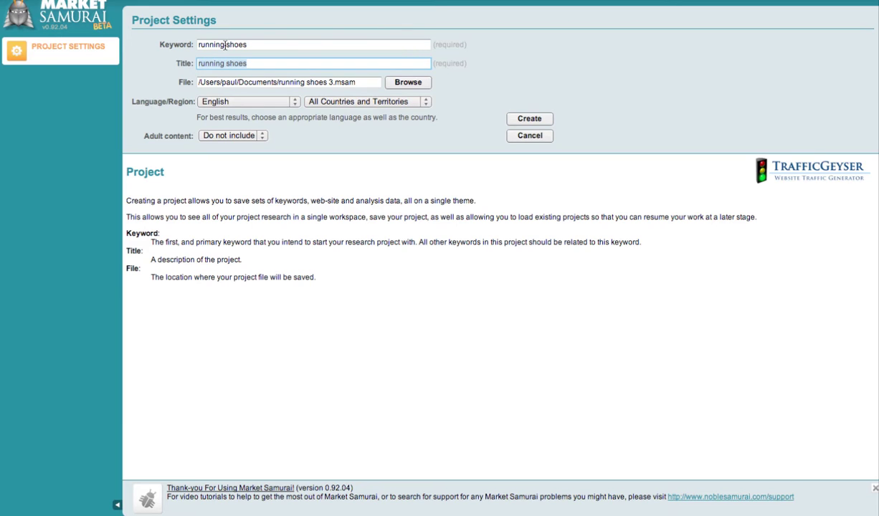
left_click(338, 104)
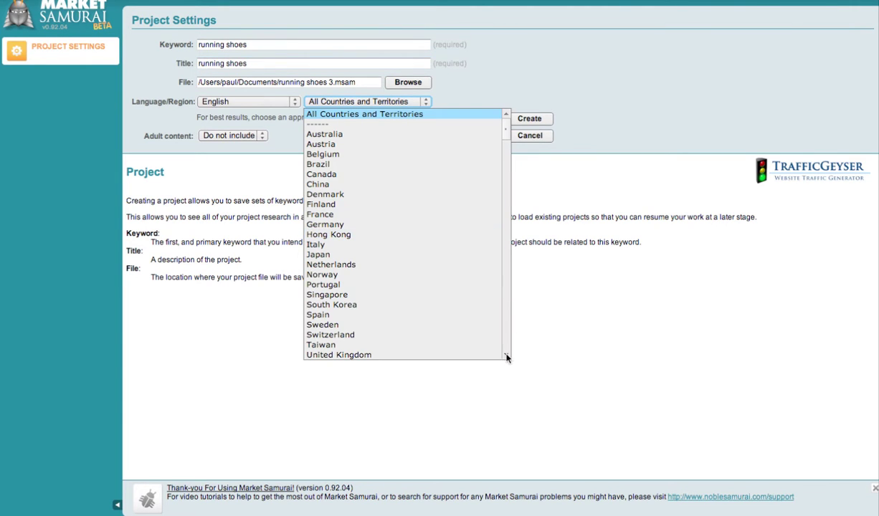
scroll(509, 351, "down", 2)
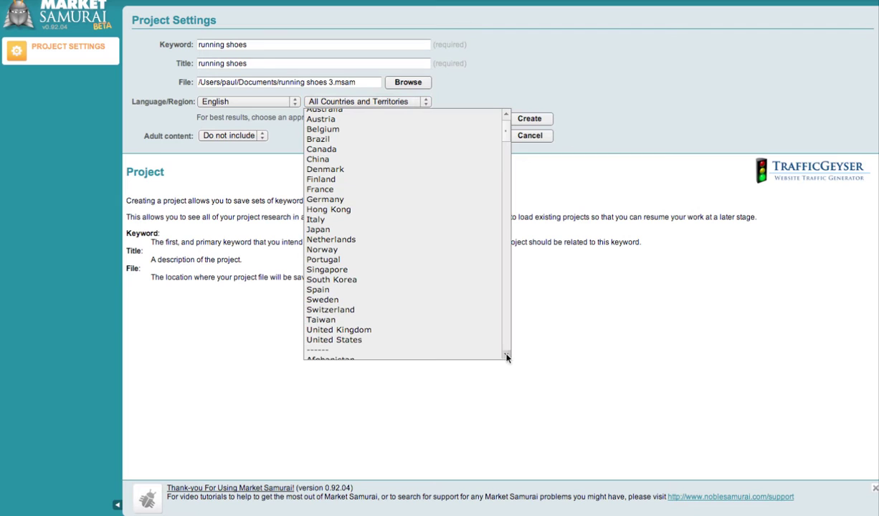
left_click(450, 343)
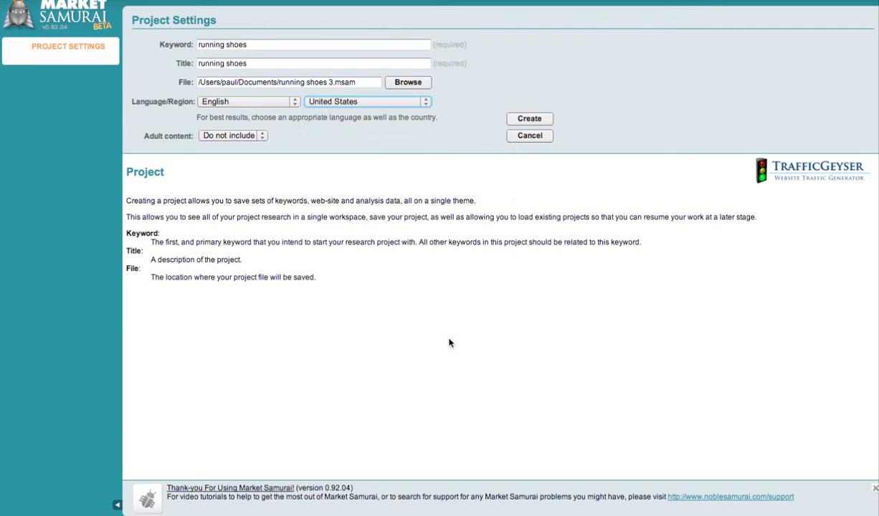
left_click(529, 119)
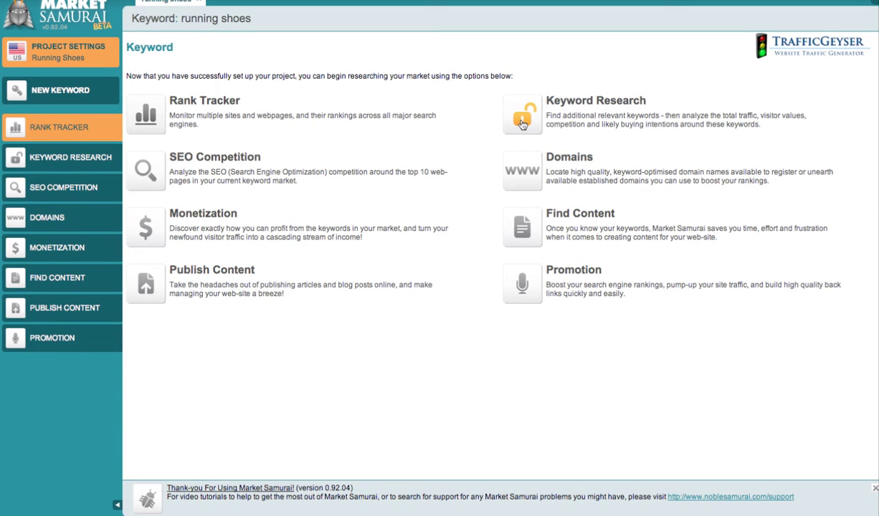
Generate related keywords in Keyword Research and filter them with the positive keyword "running shoes"
left_click(522, 124)
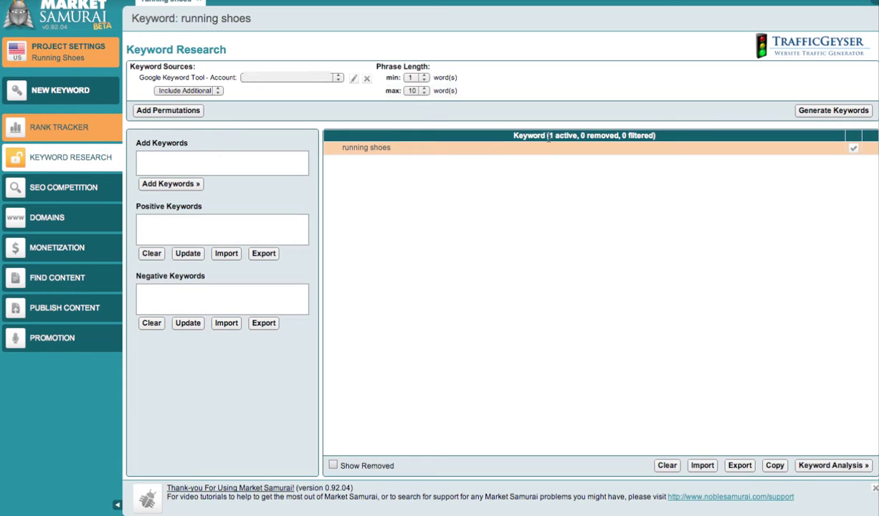
left_click(814, 112)
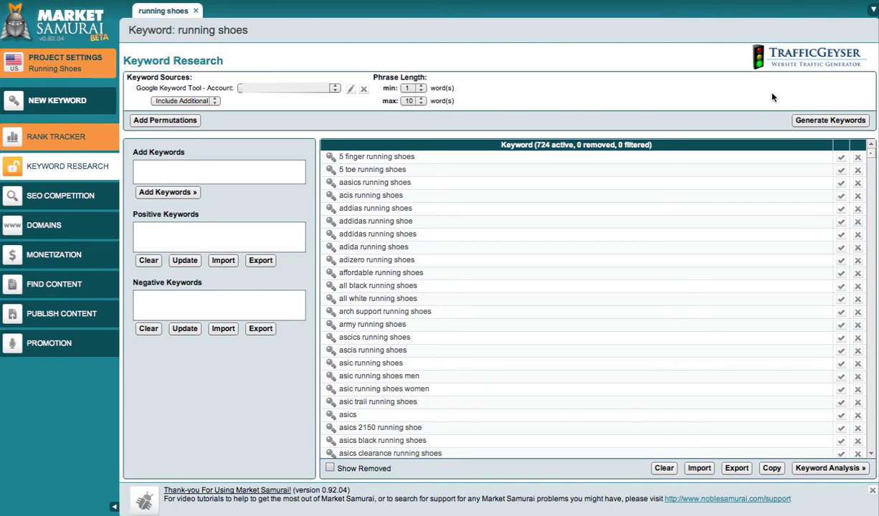
left_click(179, 238)
type("running shoes")
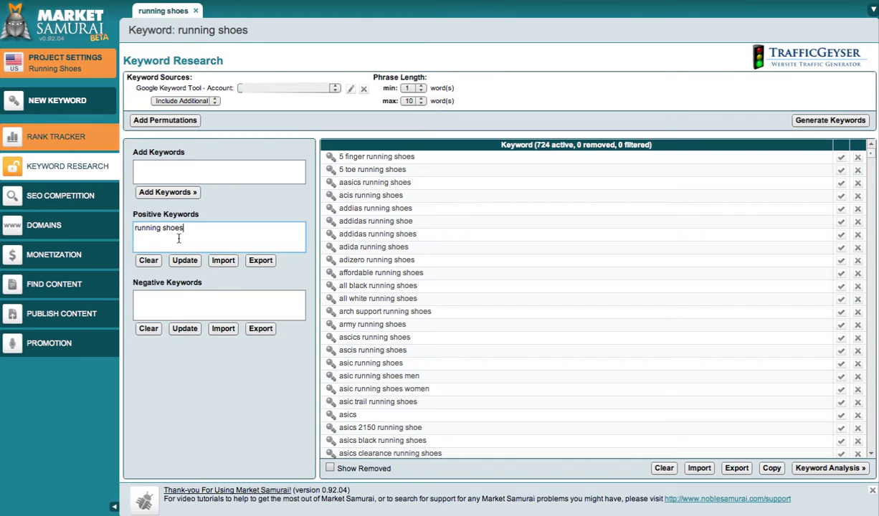
left_click(185, 263)
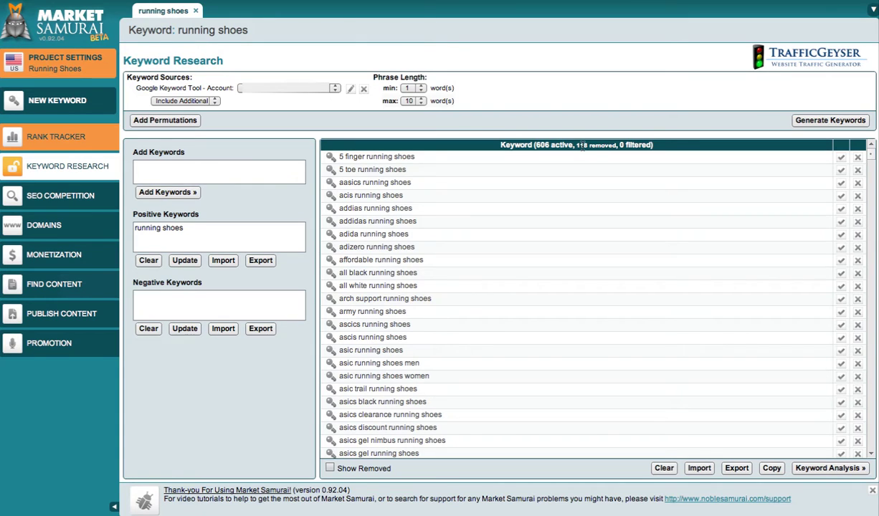
Filter the keyword list with the negative keywords "when", "where", "who", "what" and "free"
left_click(148, 306)
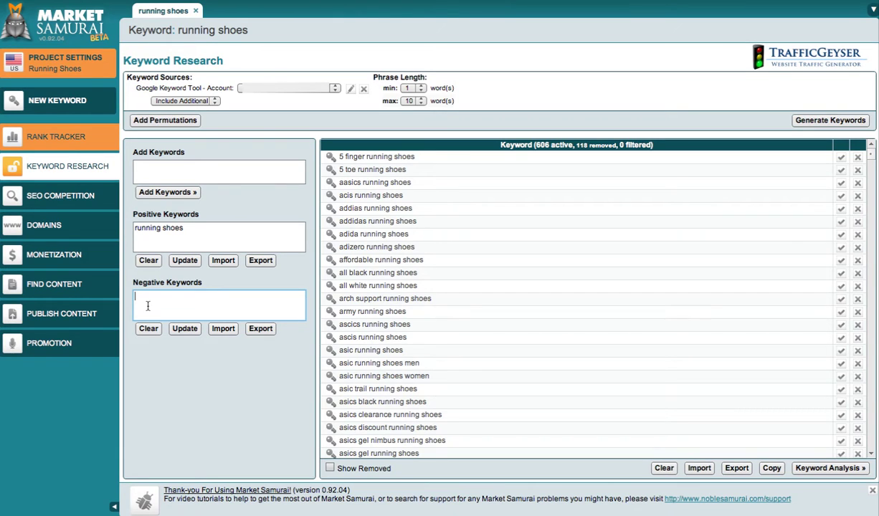
type("when")
key("Return")
type("where")
key("Return")
type("who")
key("Return")
type("what")
key("Return")
type("free")
left_click(185, 329)
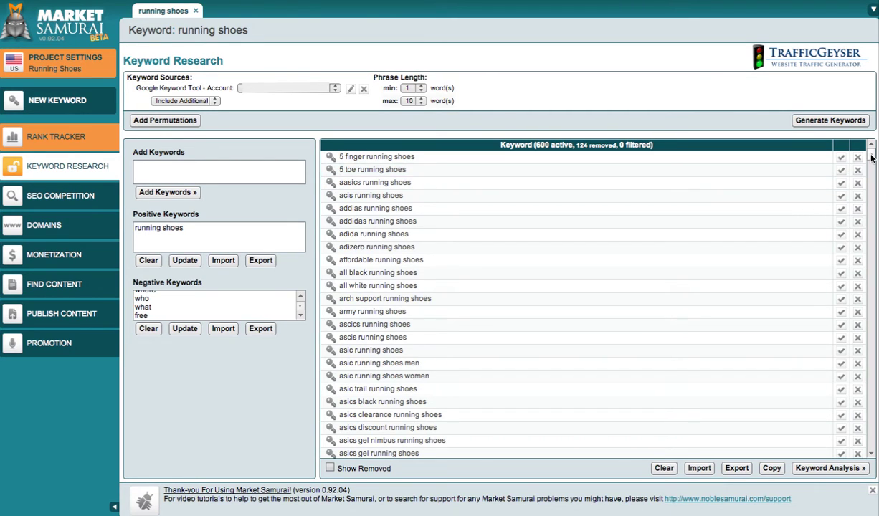
Remove "dog running shoes" and "running shoes for dogs" from the generated keyword list
left_click_drag(872, 158, 872, 260)
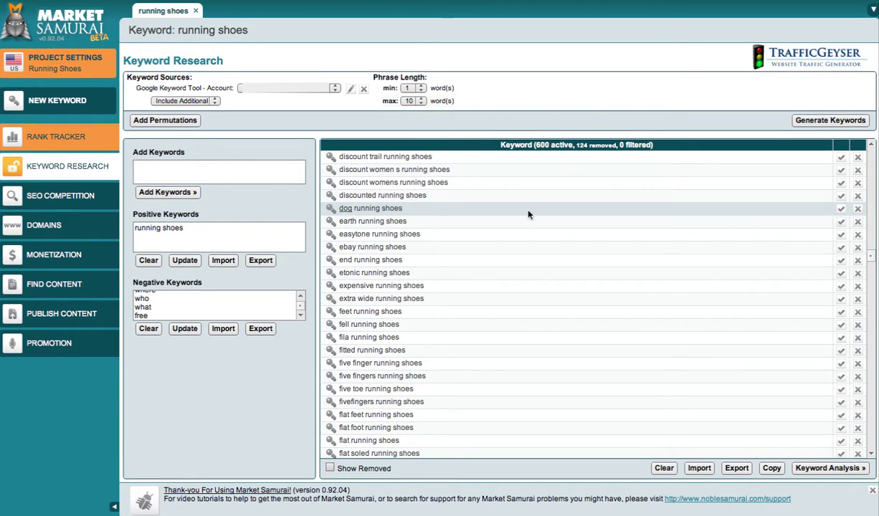
left_click(858, 209)
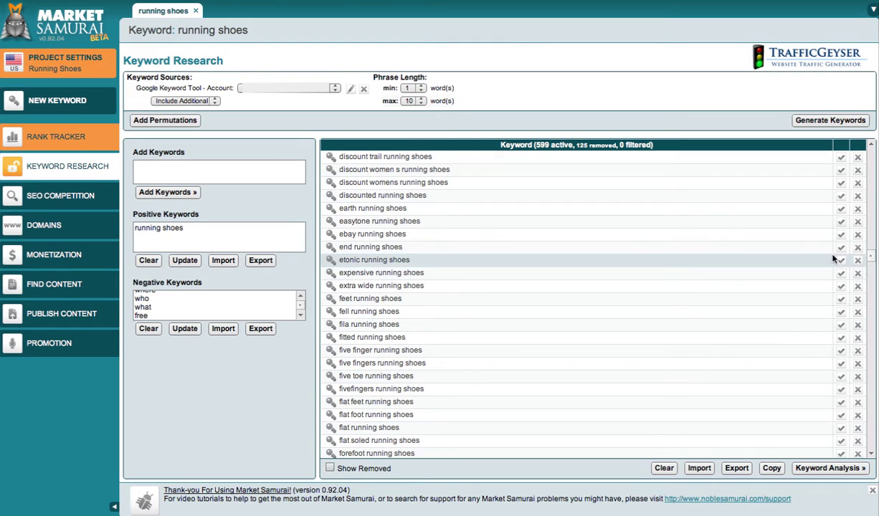
left_click_drag(871, 256, 872, 263)
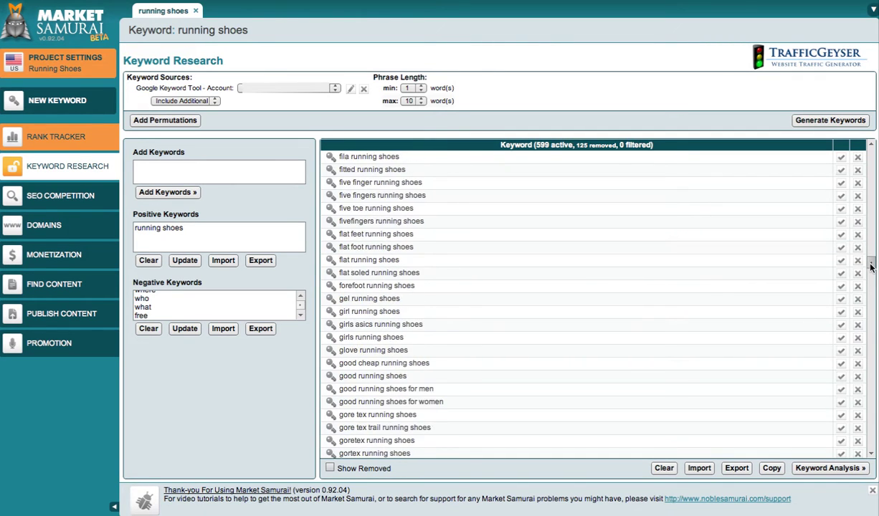
left_click_drag(870, 267, 866, 356)
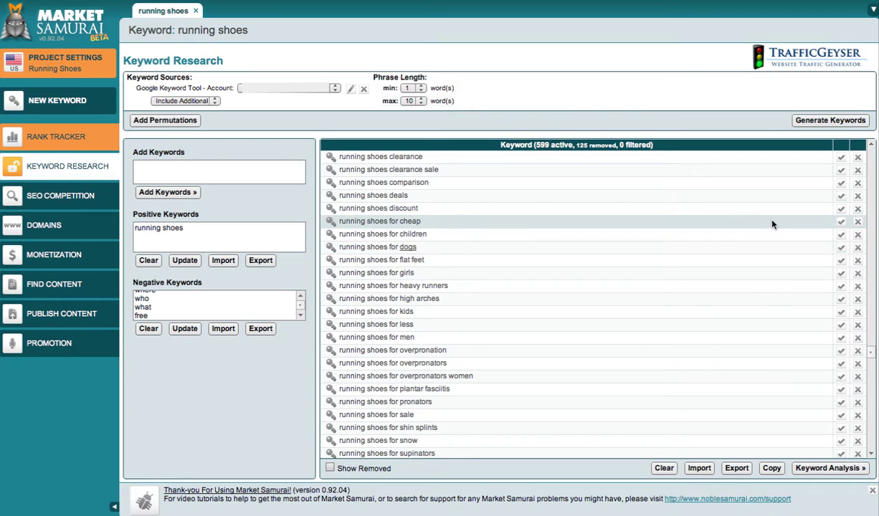
left_click(858, 248)
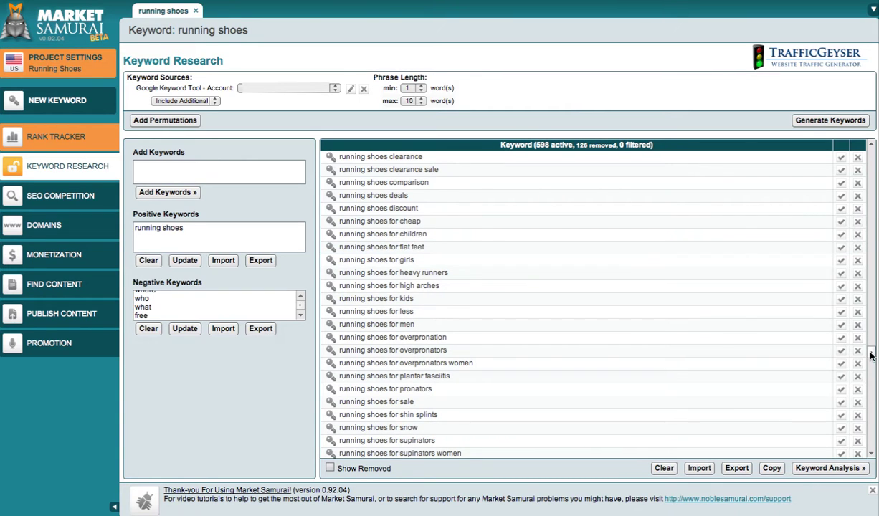
Remove the keywords containing "warehouse" and "wholesale" from the generated list
scroll(871, 365, "down", 3)
left_click_drag(871, 364, 871, 386)
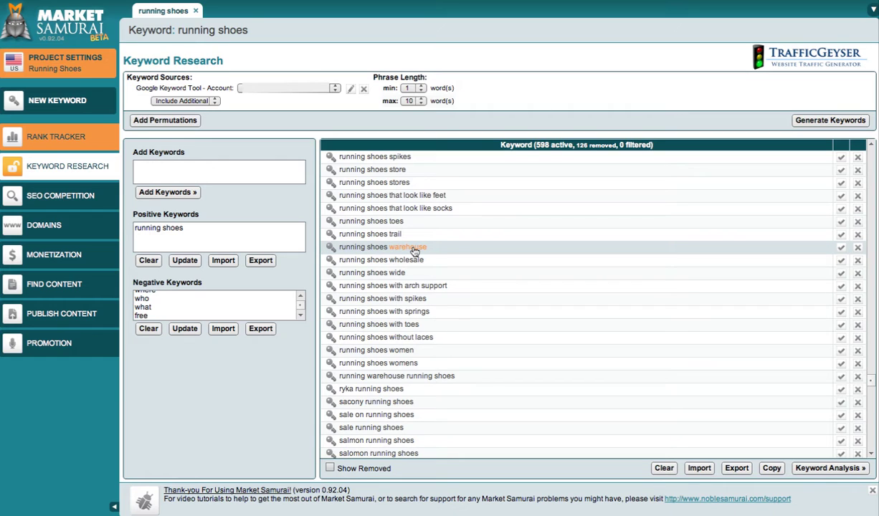
left_click(858, 248)
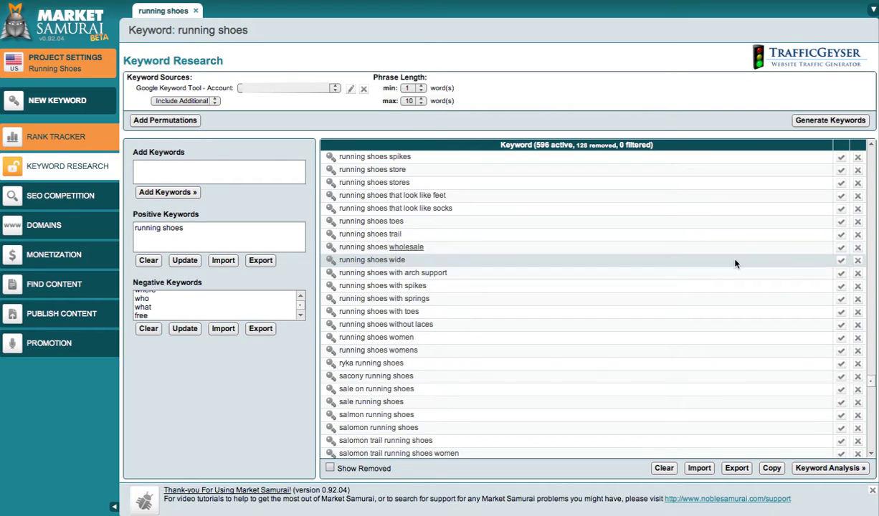
left_click(858, 248)
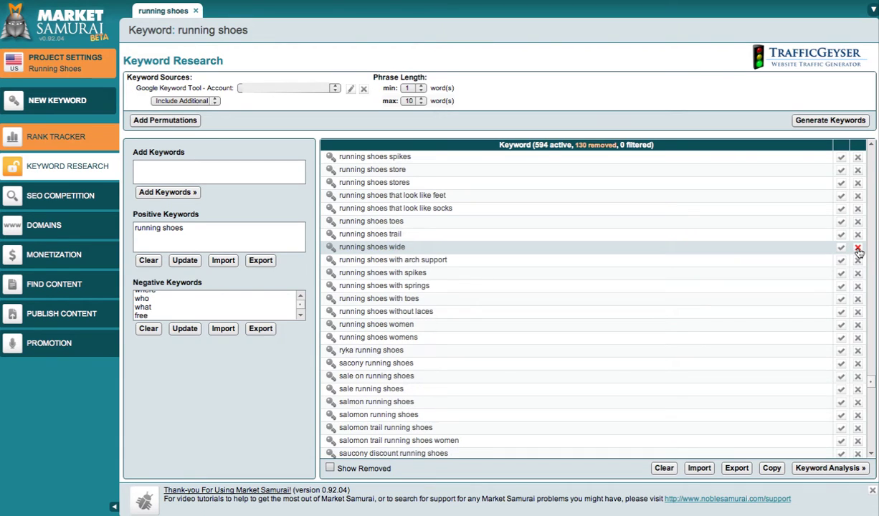
Review the rest of the keyword list through its end and remove "used running shoes"
left_click(872, 400)
left_click_drag(872, 400, 867, 446)
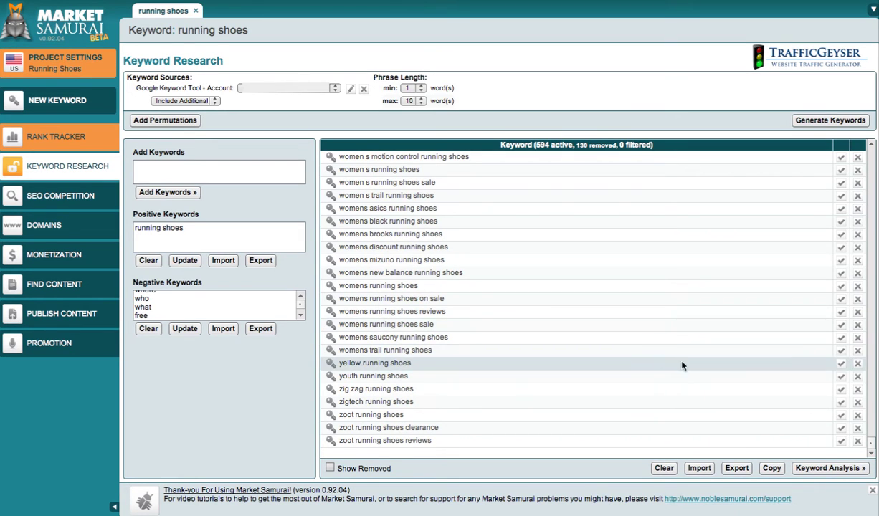
left_click_drag(871, 445, 873, 428)
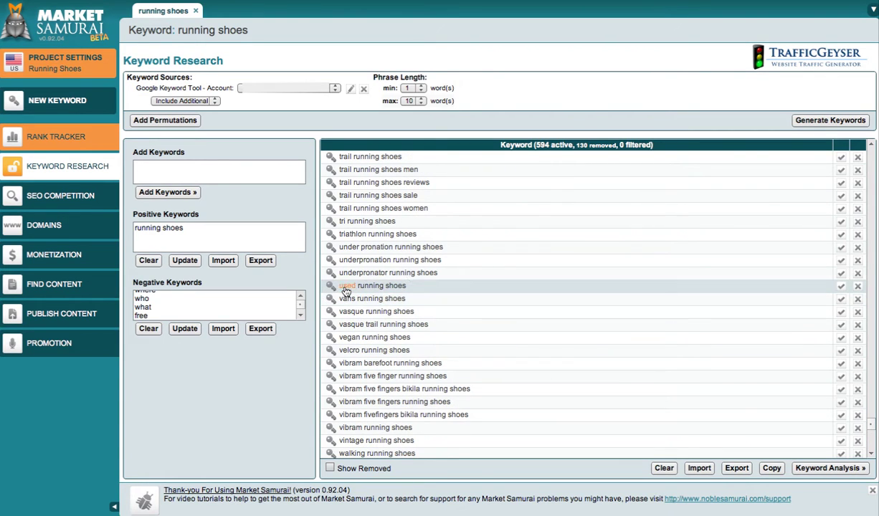
left_click(858, 287)
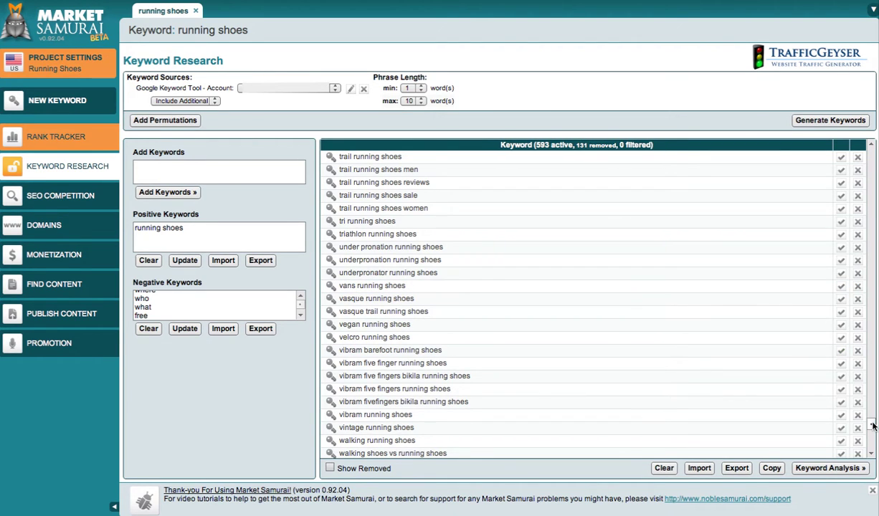
left_click_drag(873, 427, 869, 449)
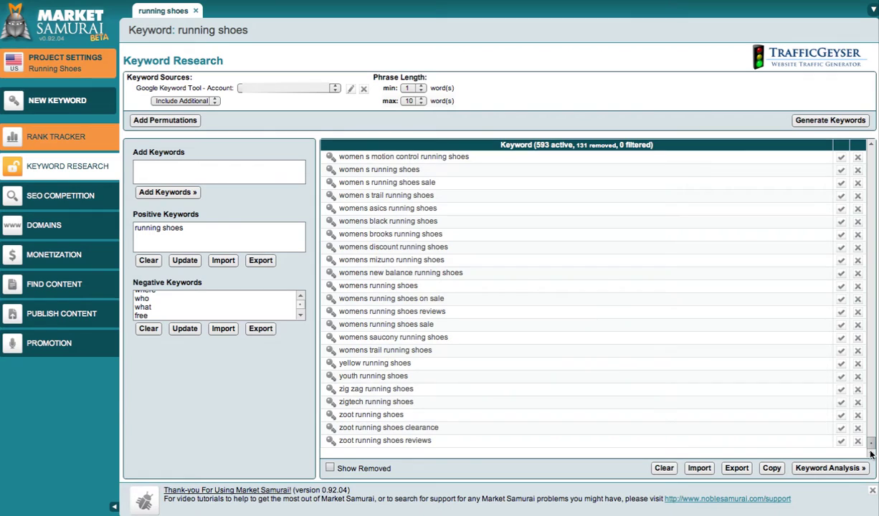
Set the minimum phrase length to 2 words and open the keyword analysis for the remaining keywords
left_click(412, 88)
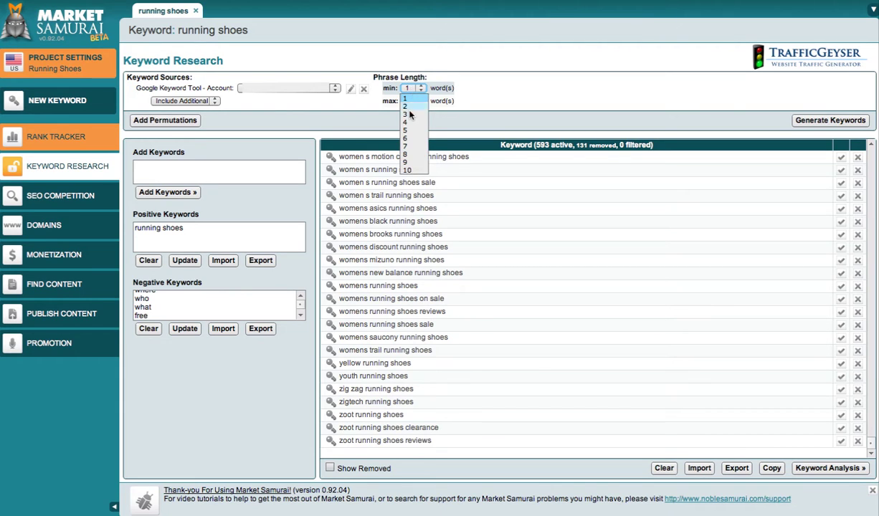
left_click(403, 100)
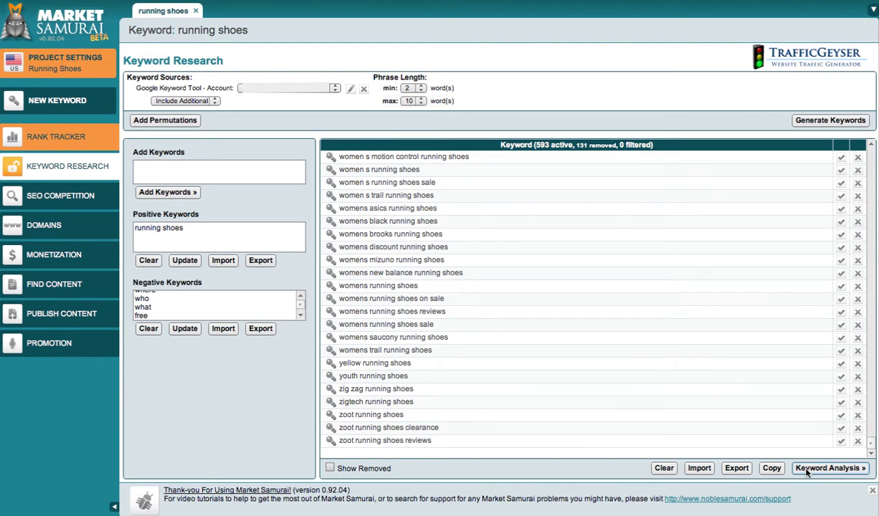
left_click(829, 468)
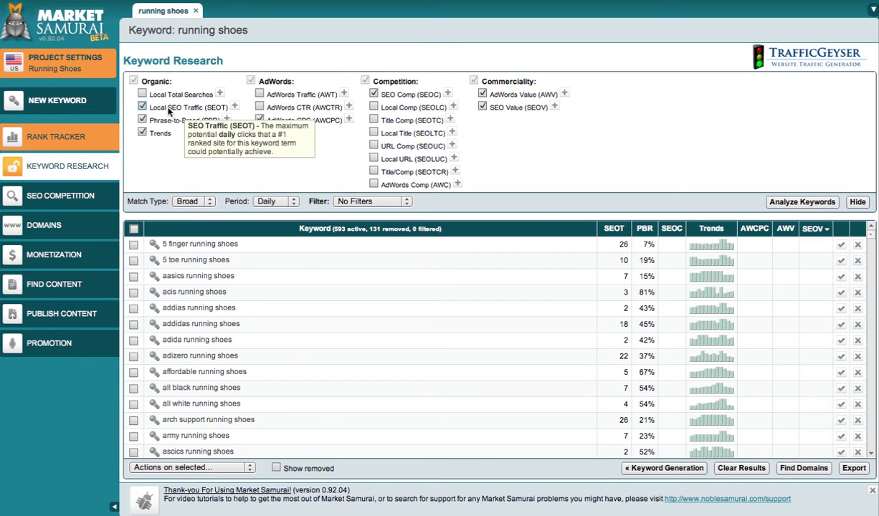
Turn off the Phrase-to-Broad, Trends, AdWords CPC, AdWords Value and SEO Value metrics, leaving only Local SEO Traffic and SEO Comp
left_click(143, 122)
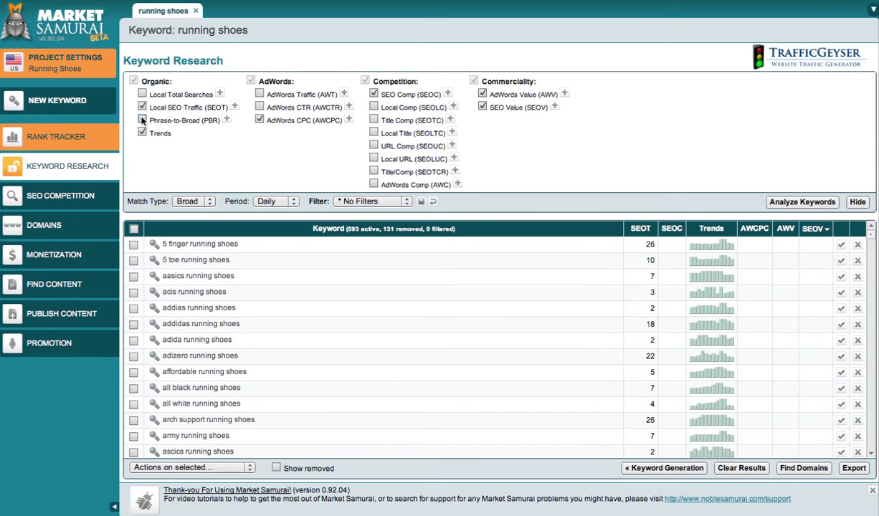
left_click(142, 135)
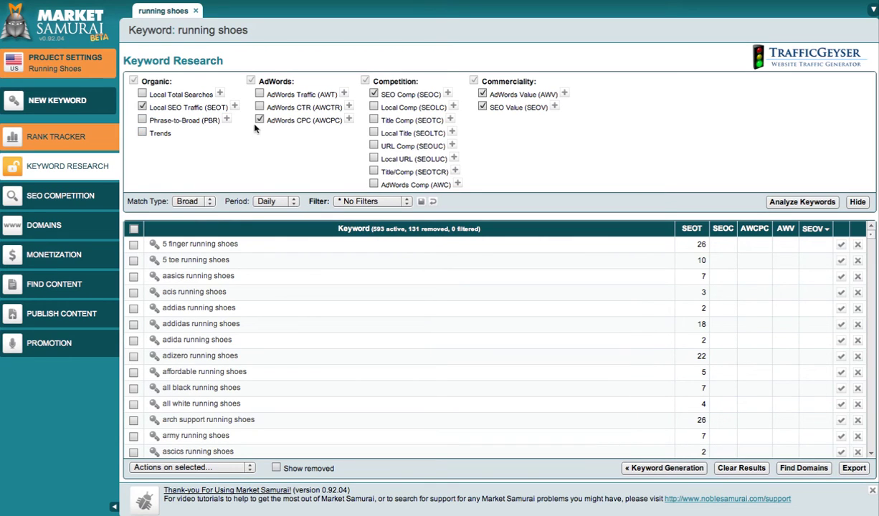
left_click(260, 120)
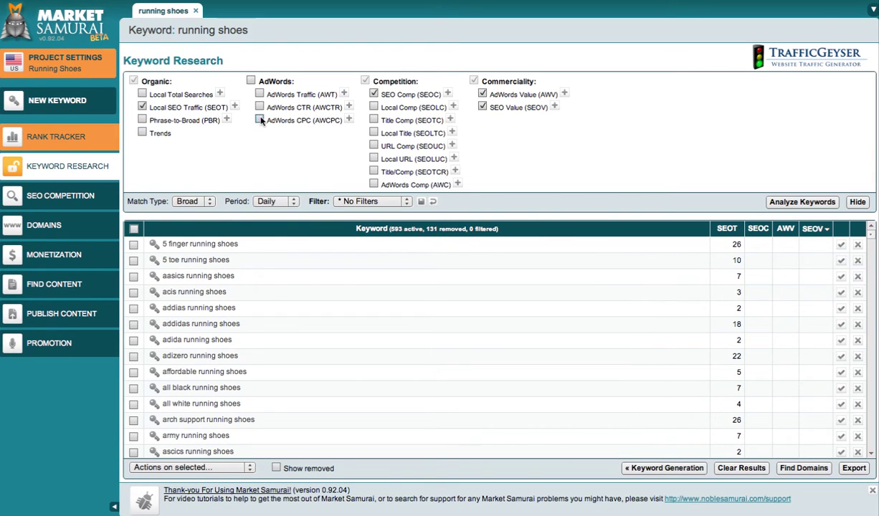
left_click(483, 96)
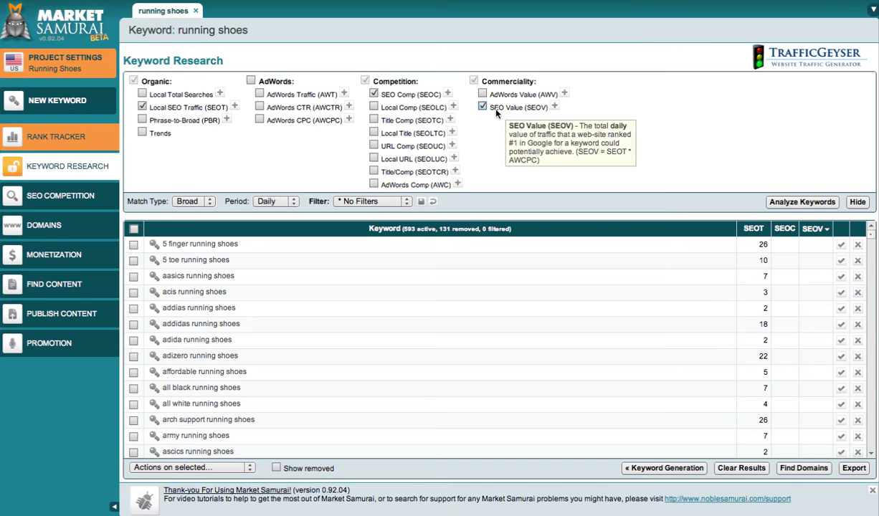
left_click(483, 107)
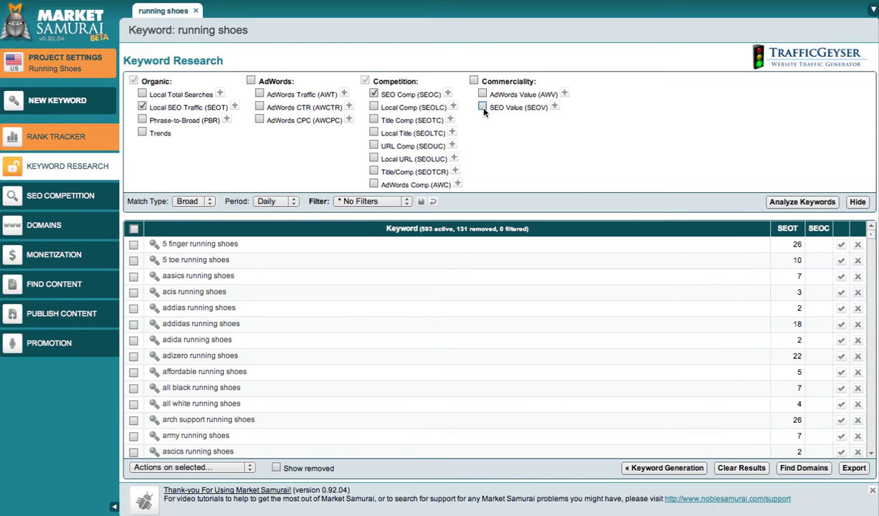
Set the analysis match type to Exact and the period to Monthly
left_click(205, 202)
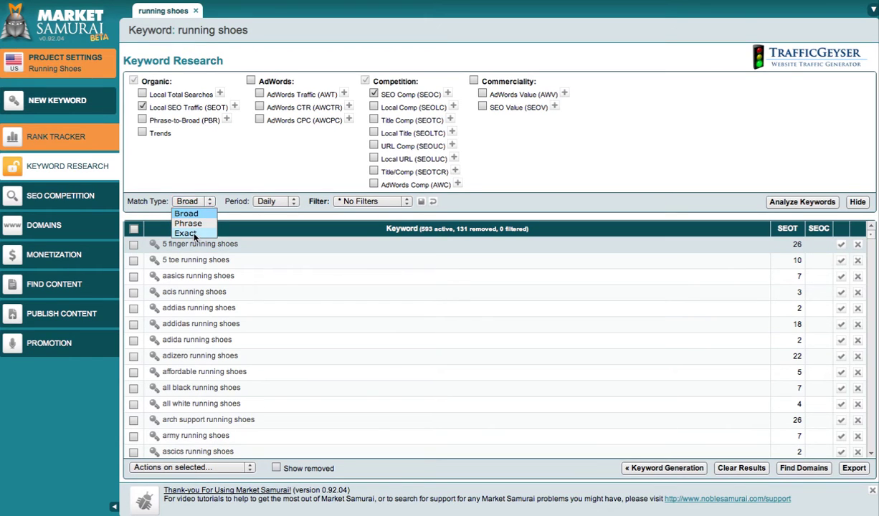
left_click(192, 233)
left_click(266, 201)
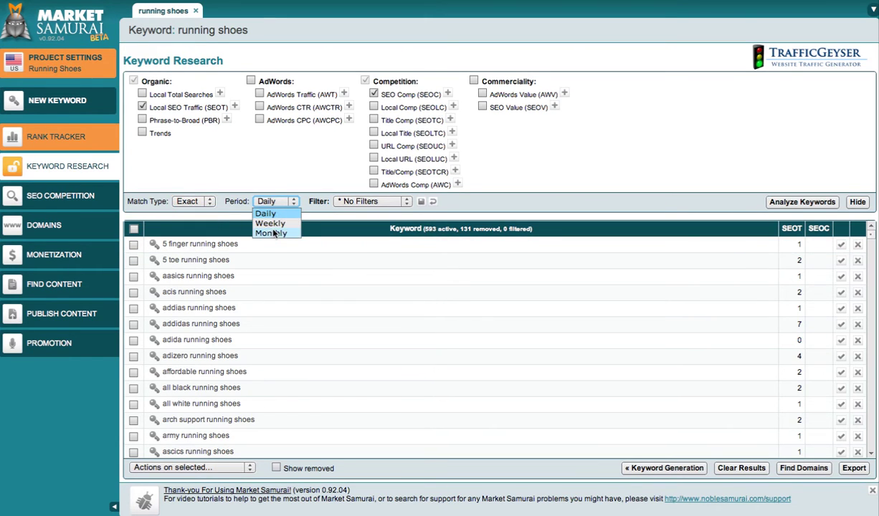
left_click(272, 234)
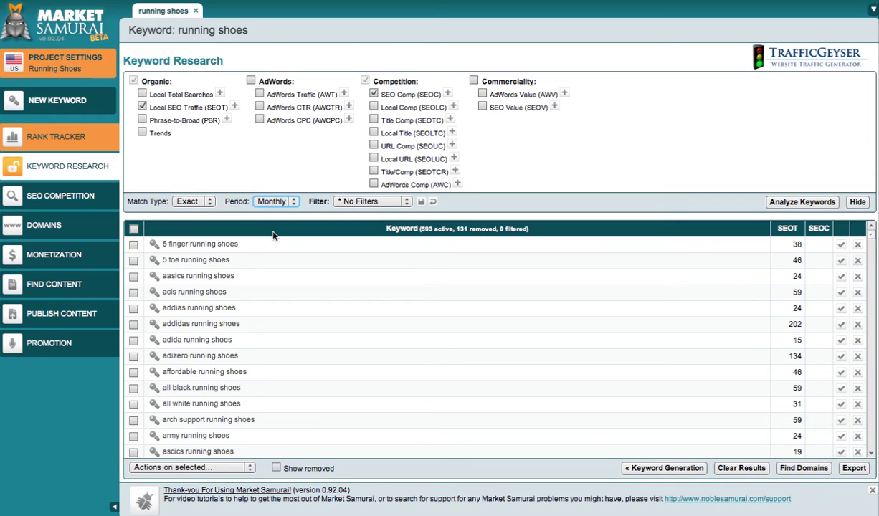
Keep the filter at No Filters and analyze the keywords for Local SEO Traffic and SEO Comp
left_click(339, 194)
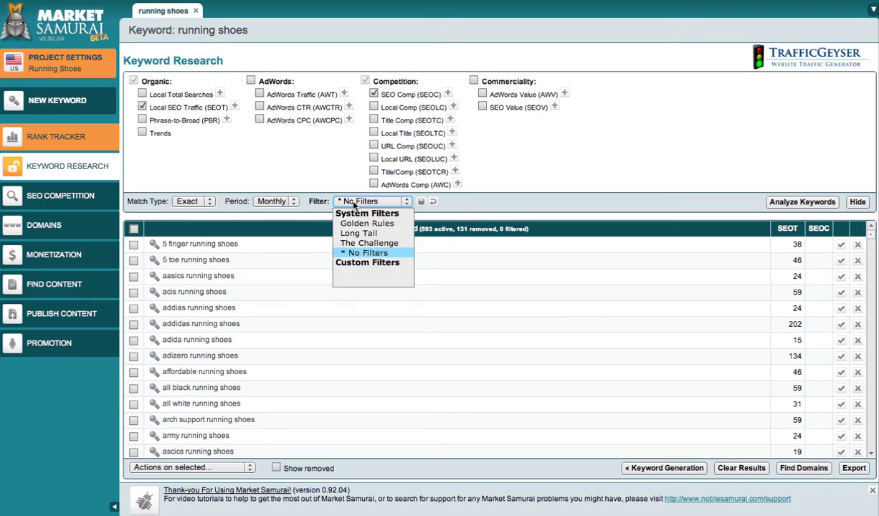
left_click(351, 252)
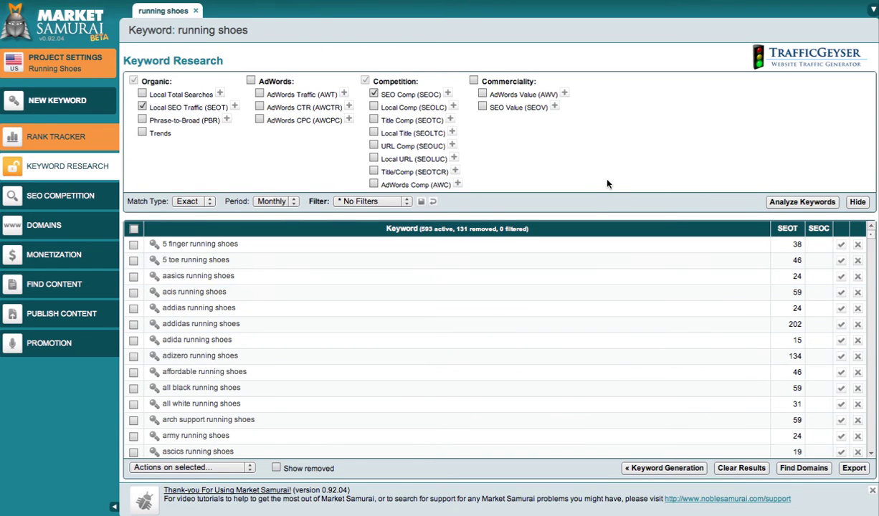
left_click(775, 202)
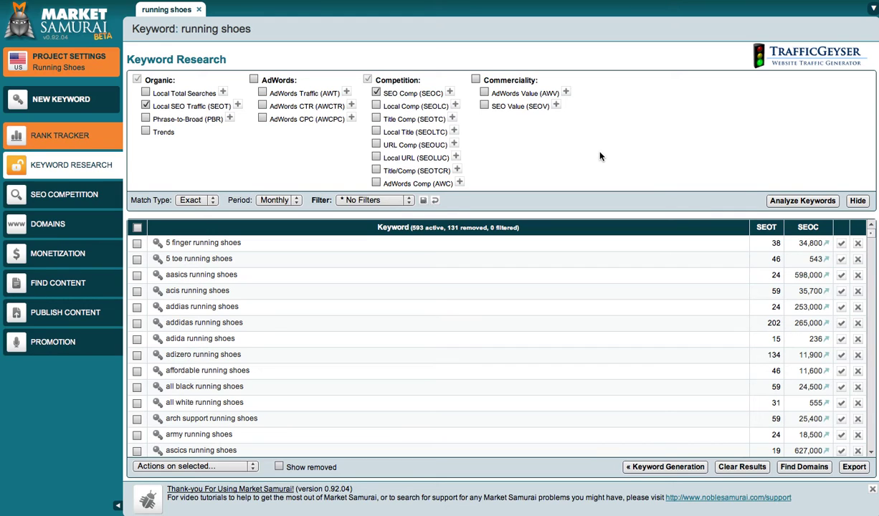
Limit the keyword results to a maximum SEO Comp (SEOC) of 200000
left_click(449, 94)
left_click(423, 103)
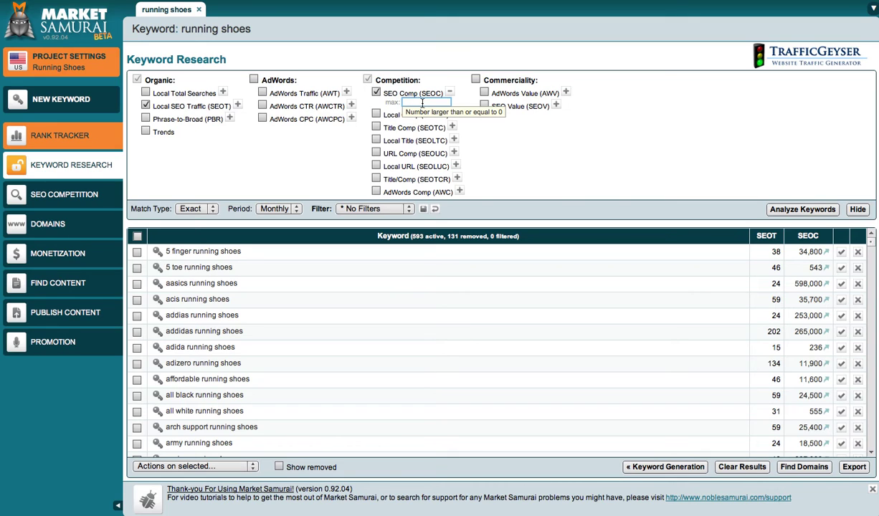
type("200000")
left_click(522, 150)
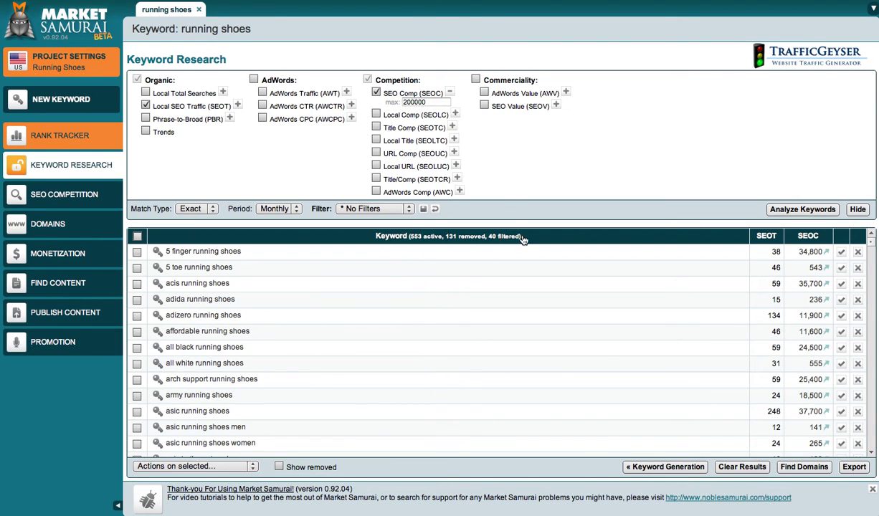
Set the minimum Local SEO Traffic (SEOT) to 200 and sort the keywords by SEOT from highest to lowest
left_click(238, 106)
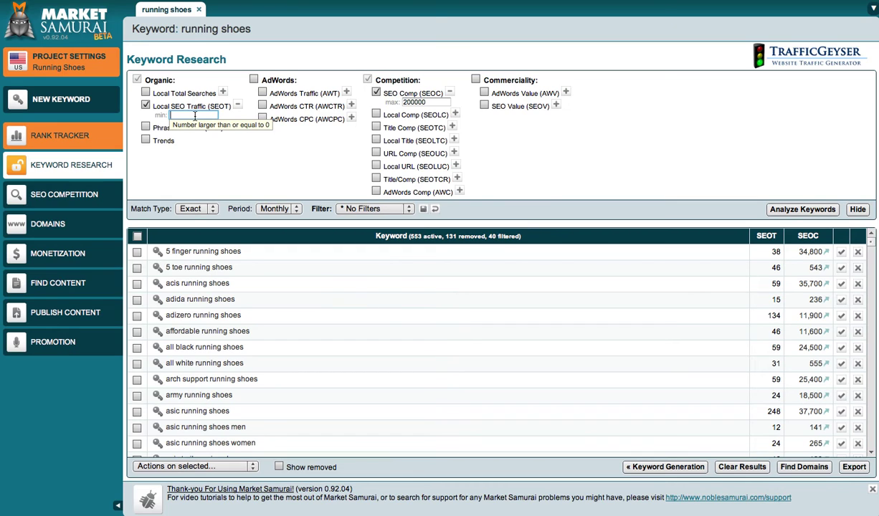
type("200")
key("Return")
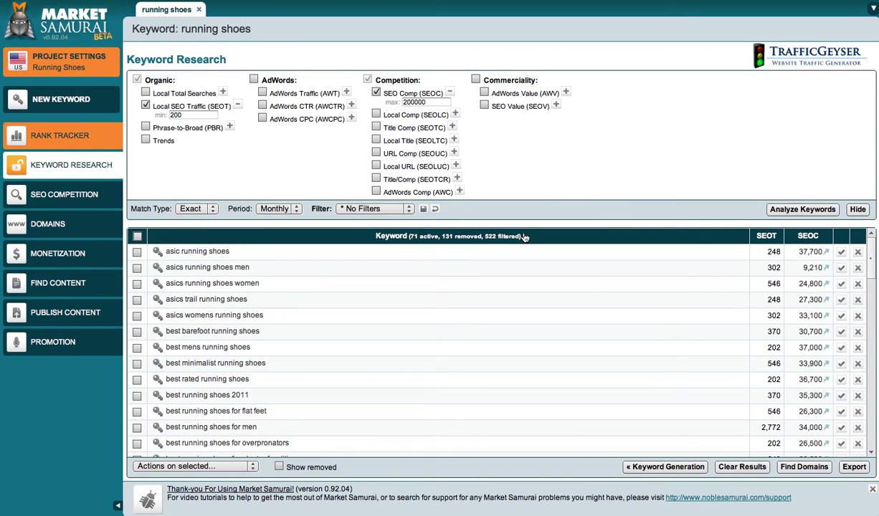
left_click(764, 236)
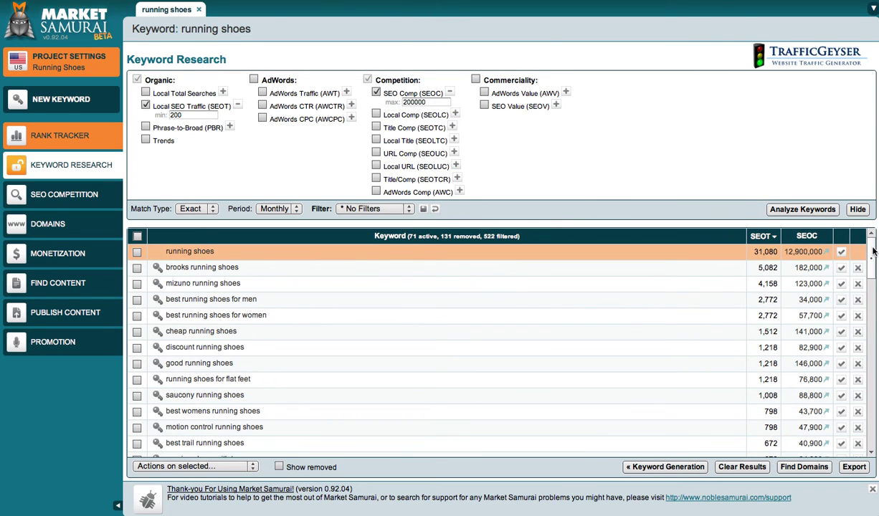
Examine the SEOT and SEOC values across the whole filtered keyword list, including "brooks running shoes for women" and "running shoes", and check the filter limits
left_click_drag(870, 258, 871, 430)
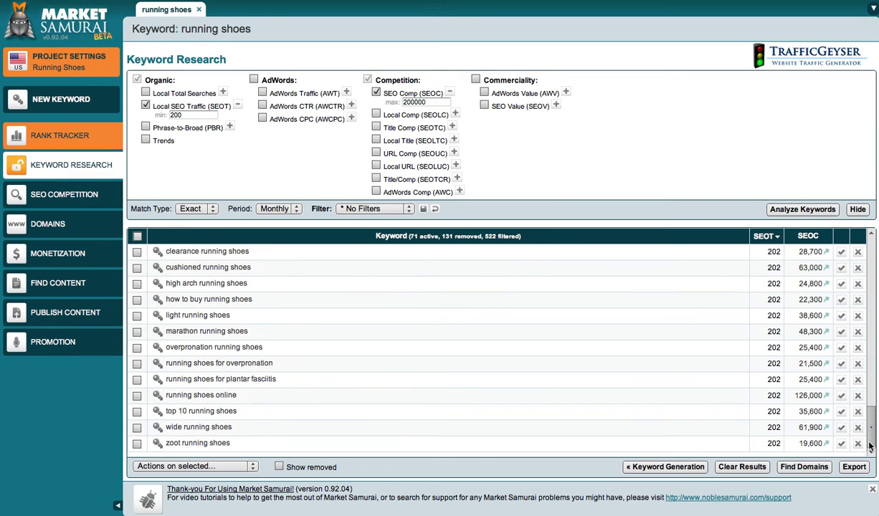
left_click_drag(870, 304, 868, 239)
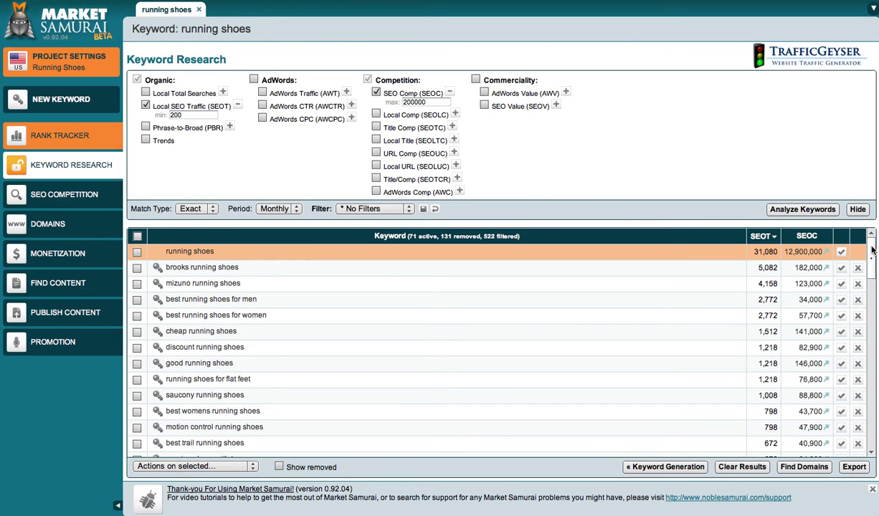
left_click_drag(872, 249, 873, 322)
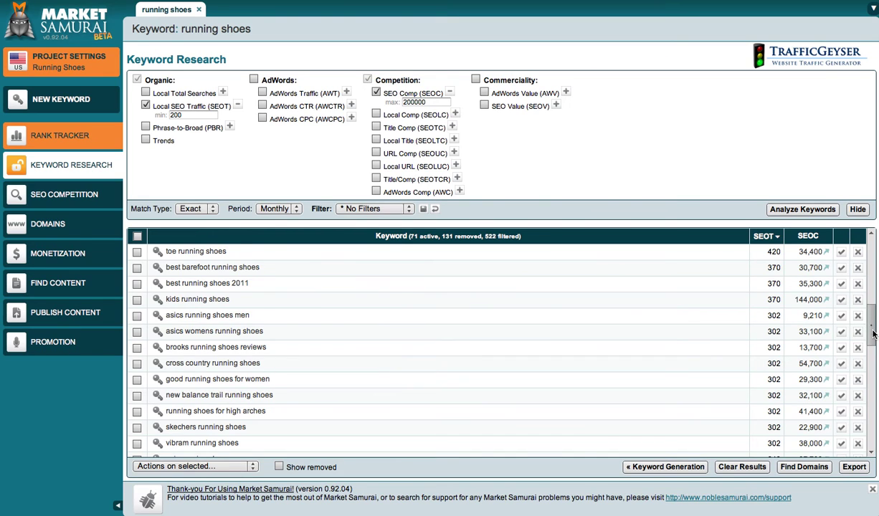
left_click_drag(874, 336, 873, 353)
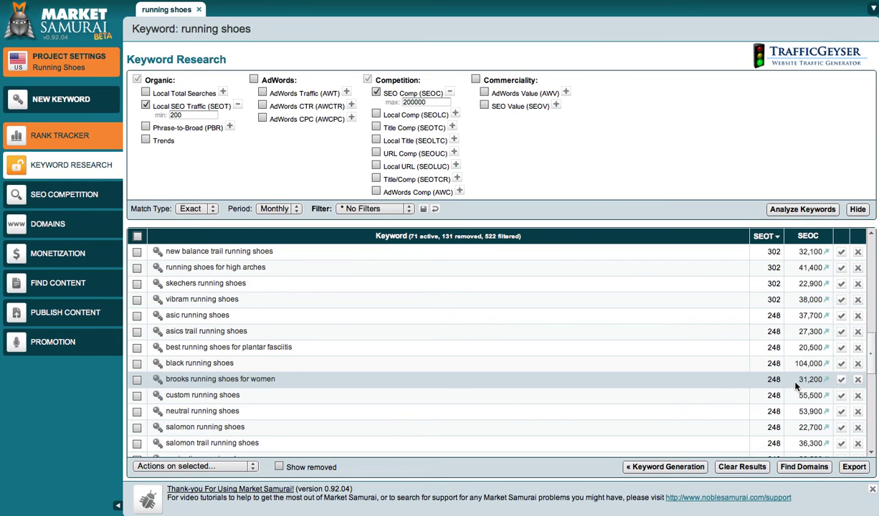
left_click_drag(800, 382, 820, 382)
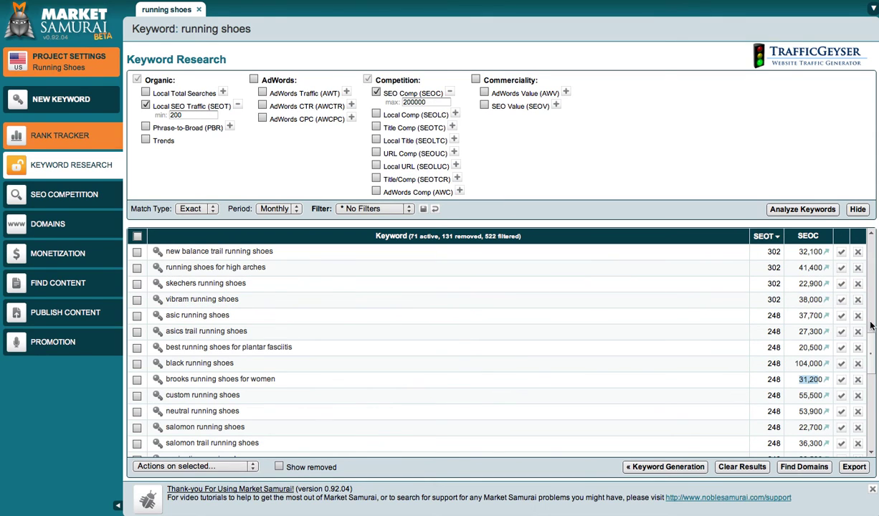
left_click_drag(871, 337, 870, 287)
scroll(870, 288, "up", 2)
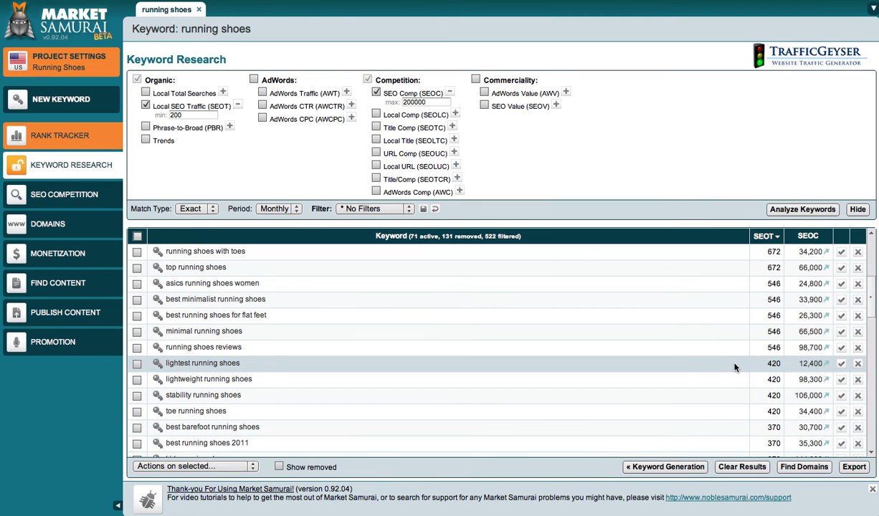
left_click_drag(872, 294, 874, 256)
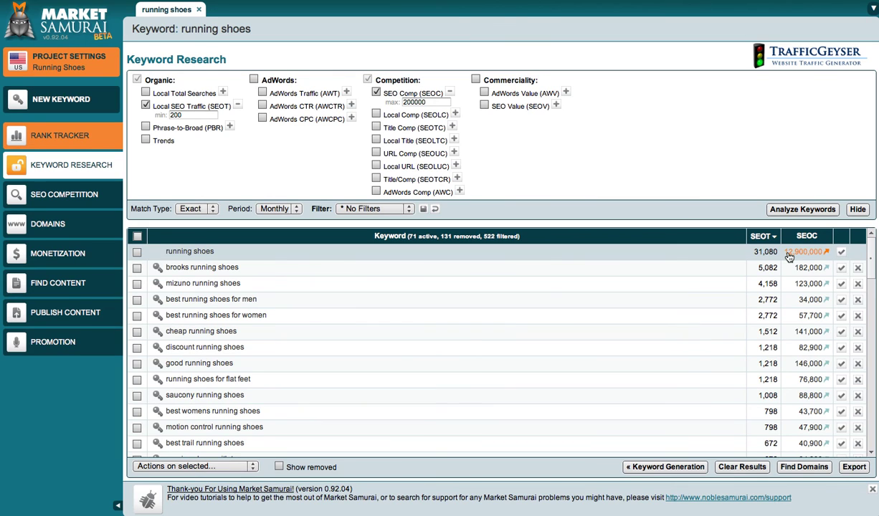
left_click(825, 253)
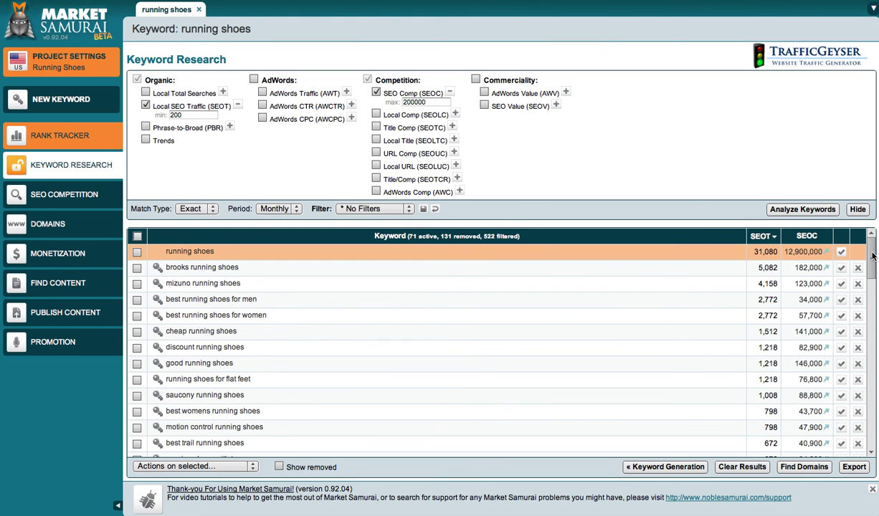
scroll(866, 300, "down", 2)
left_click_drag(866, 299, 871, 441)
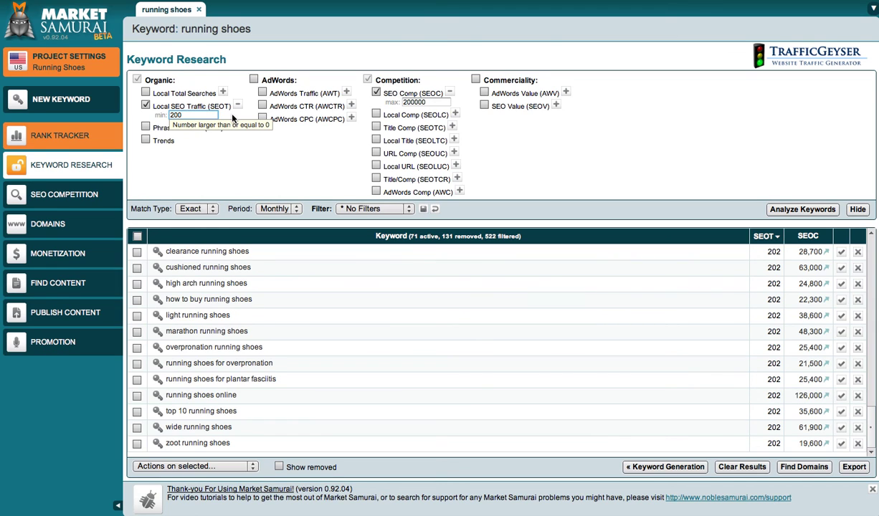
left_click(430, 102)
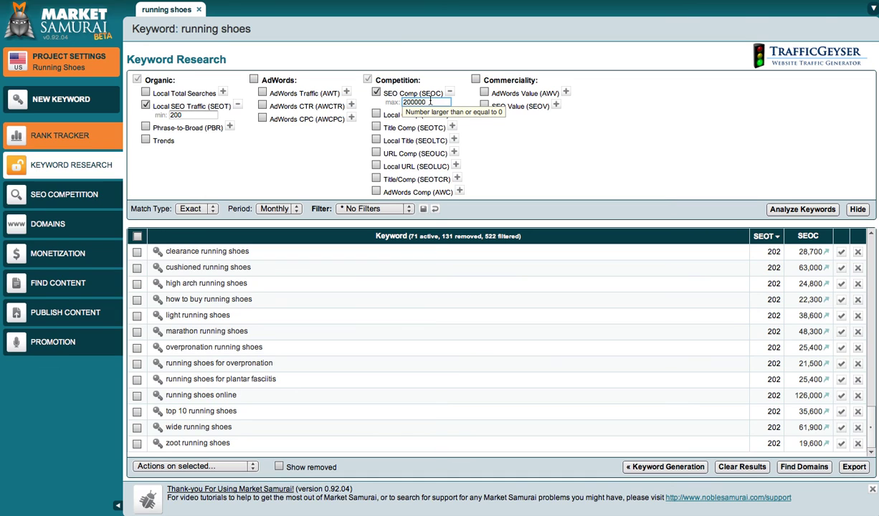
left_click(626, 155)
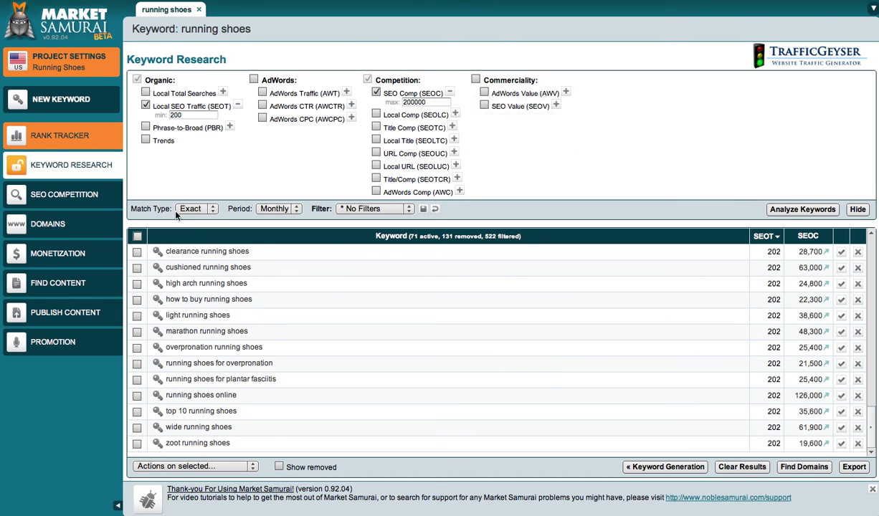